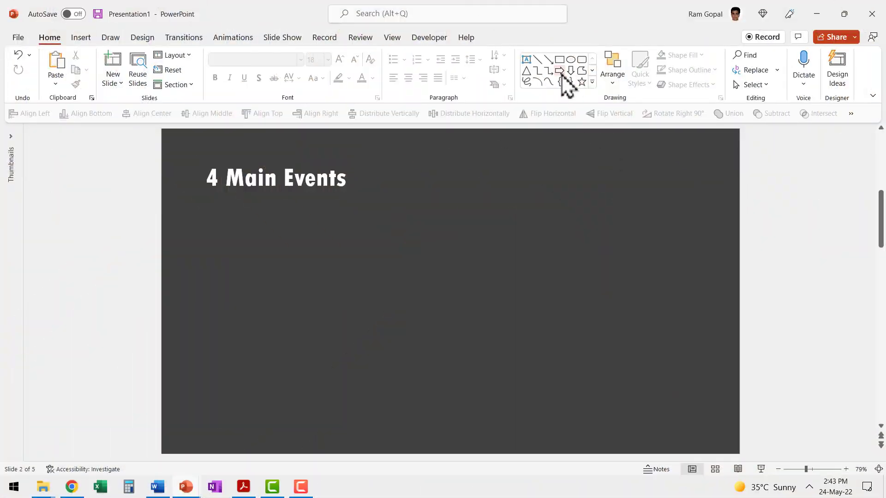
# Step: Draw a thick right-pointing block arrow across the full slide width
pyautogui.click(560, 70)
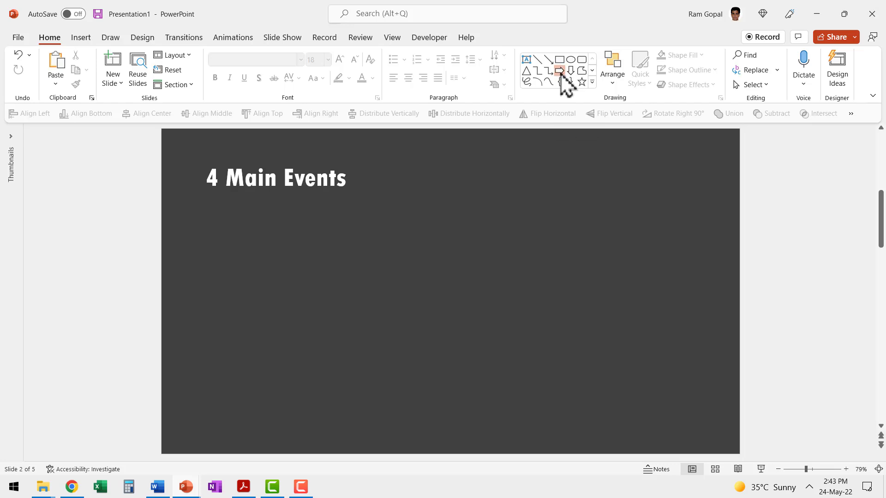
pyautogui.moveTo(162, 282); pyautogui.dragTo(740, 354)
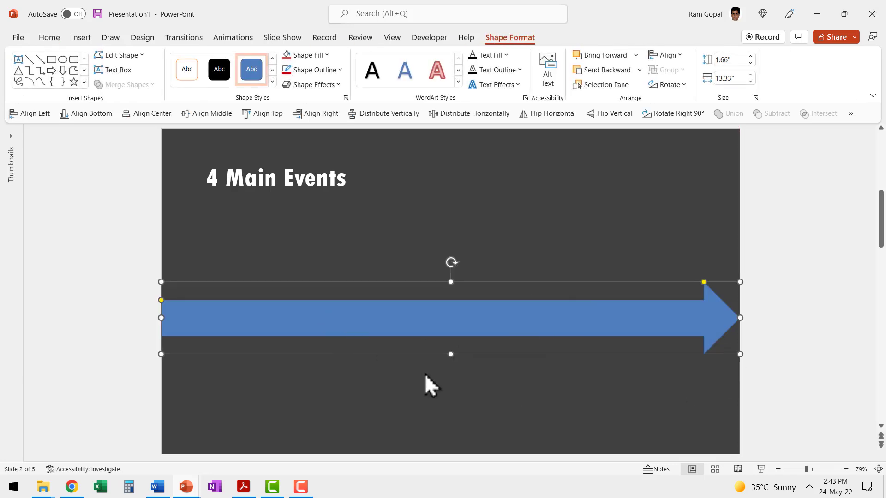
pyautogui.moveTo(452, 356); pyautogui.dragTo(451, 373)
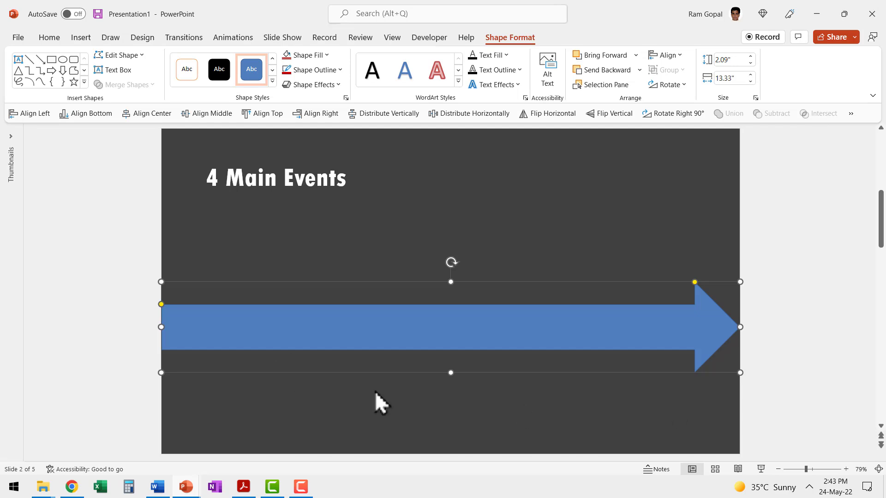
# Step: Add four equal 2.44" circles spaced along the arrow, duplicating the first with Ctrl+D
pyautogui.click(62, 59)
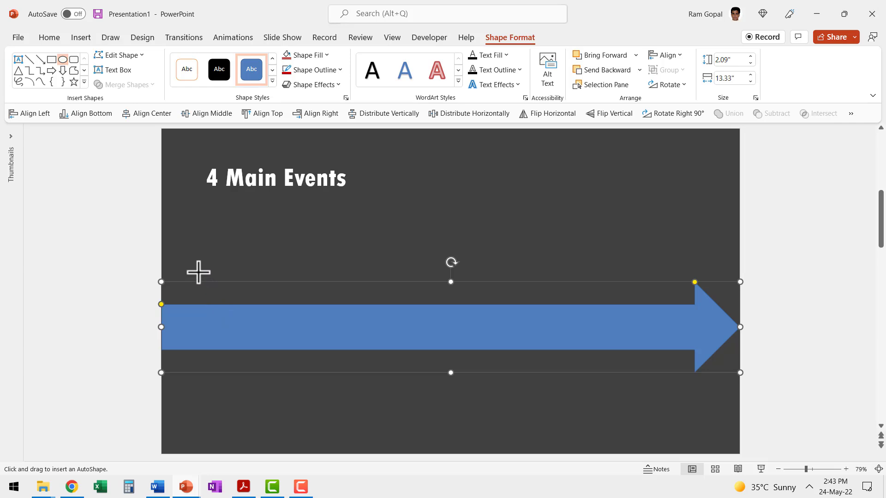
pyautogui.moveTo(198, 273); pyautogui.dragTo(285, 379)
pyautogui.moveTo(251, 336); pyautogui.dragTo(233, 329)
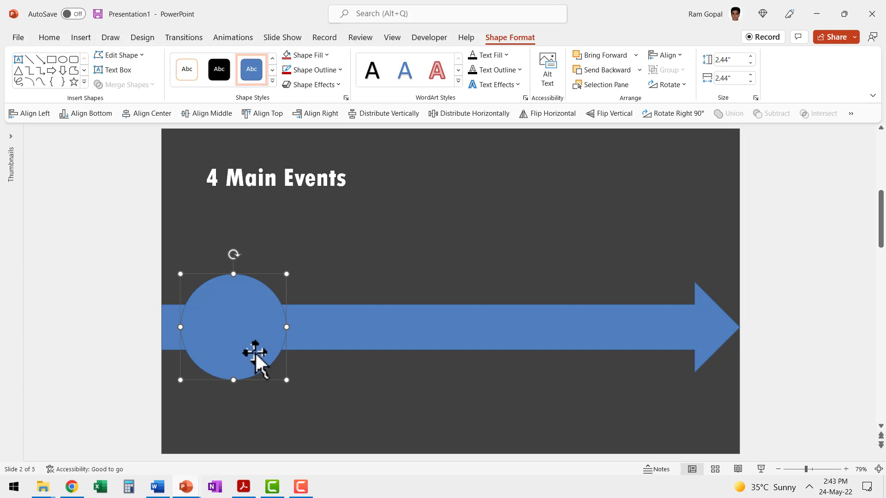
pyautogui.hotkey('ctrl', 'd')
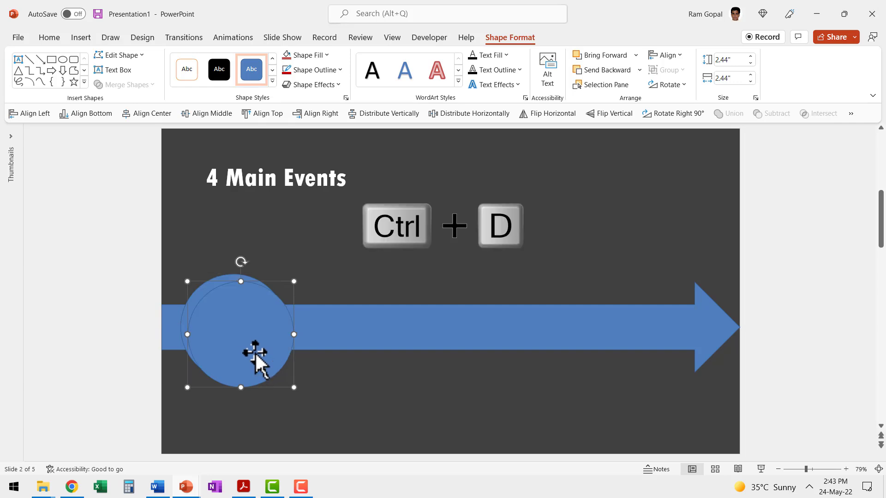
pyautogui.moveTo(263, 336); pyautogui.dragTo(357, 329)
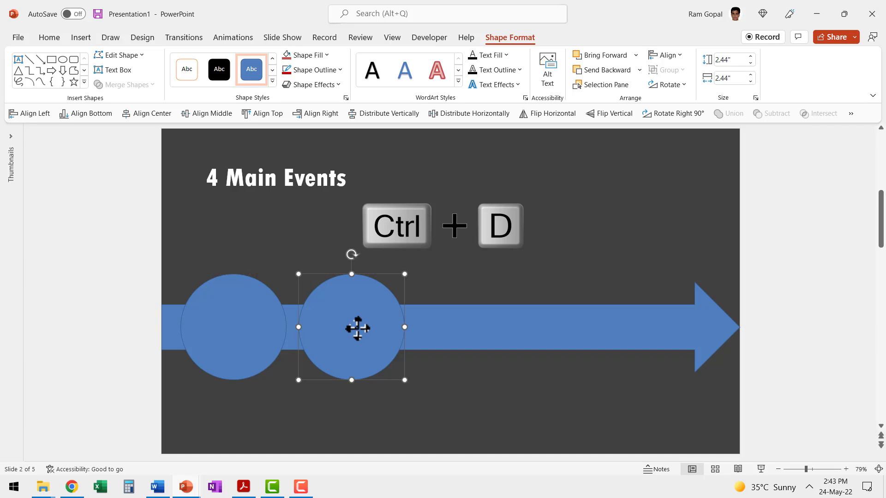
pyautogui.hotkey('ctrl', 'd')
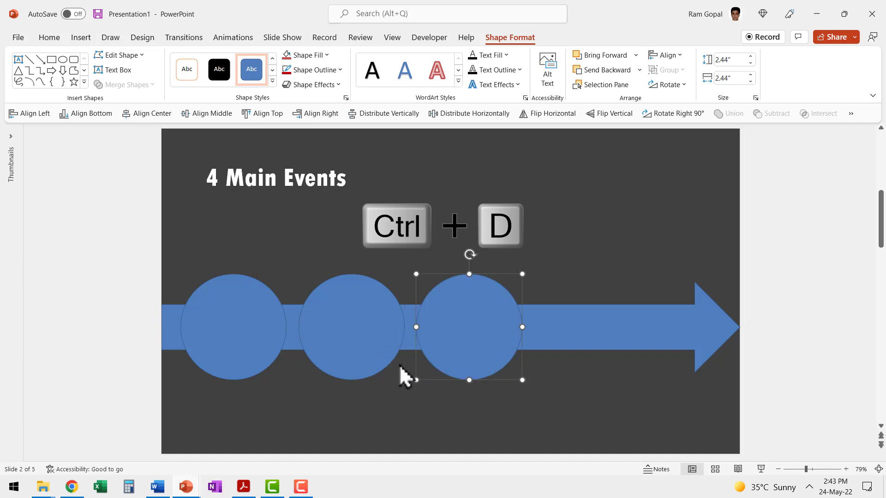
pyautogui.hotkey('ctrl', 'd')
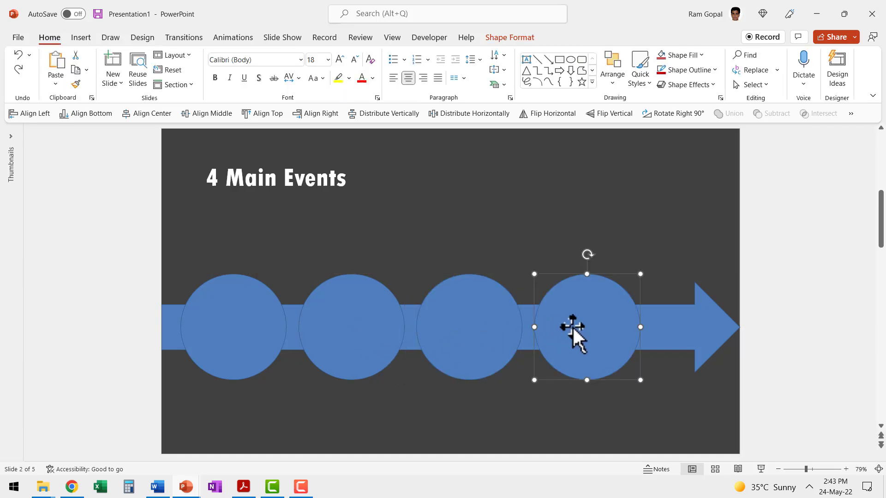
pyautogui.moveTo(573, 327); pyautogui.dragTo(602, 327)
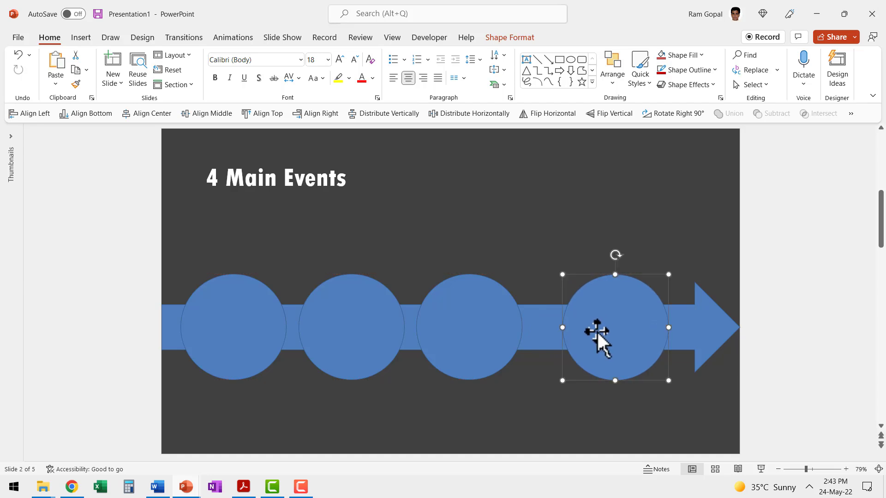
# Step: Select the circles and the arrow and align them to the middle
pyautogui.keyDown('shift'); pyautogui.click(481, 348); pyautogui.keyUp('shift')
pyautogui.keyDown('shift'); pyautogui.click(358, 352); pyautogui.keyUp('shift')
pyautogui.keyDown('shift'); pyautogui.click(205, 353); pyautogui.keyUp('shift')
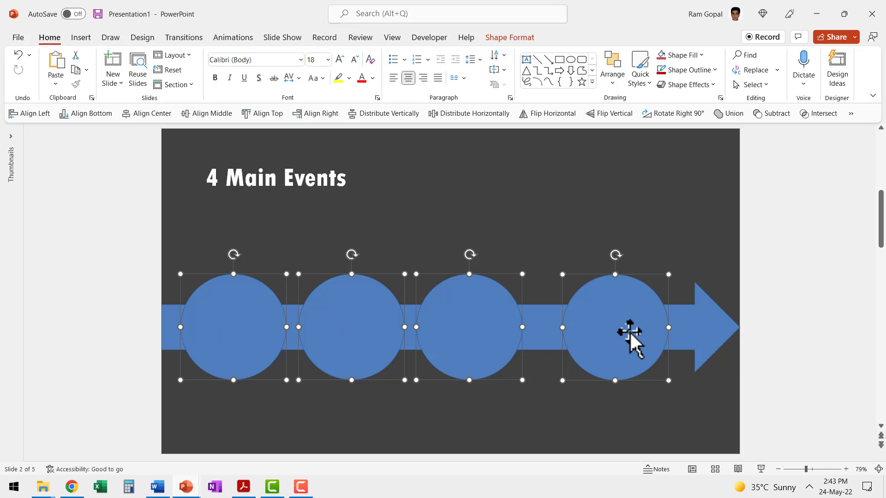
pyautogui.keyDown('shift'); pyautogui.click(710, 326); pyautogui.keyUp('shift')
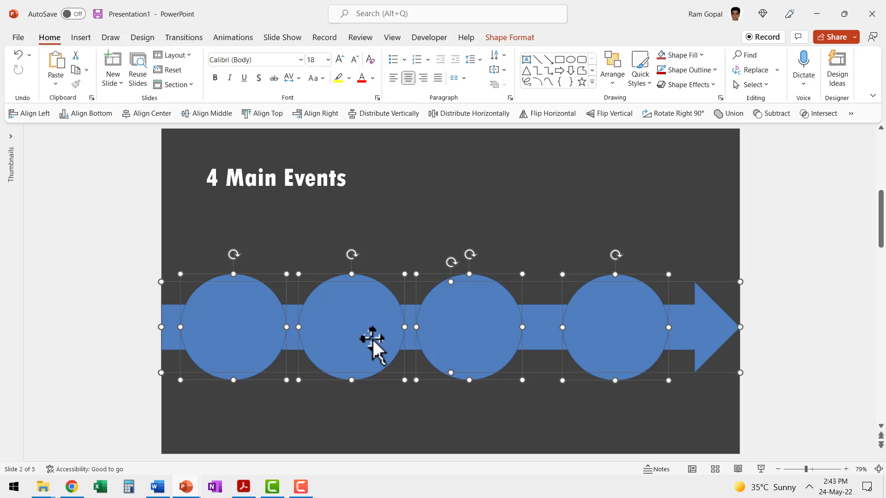
pyautogui.click(215, 114)
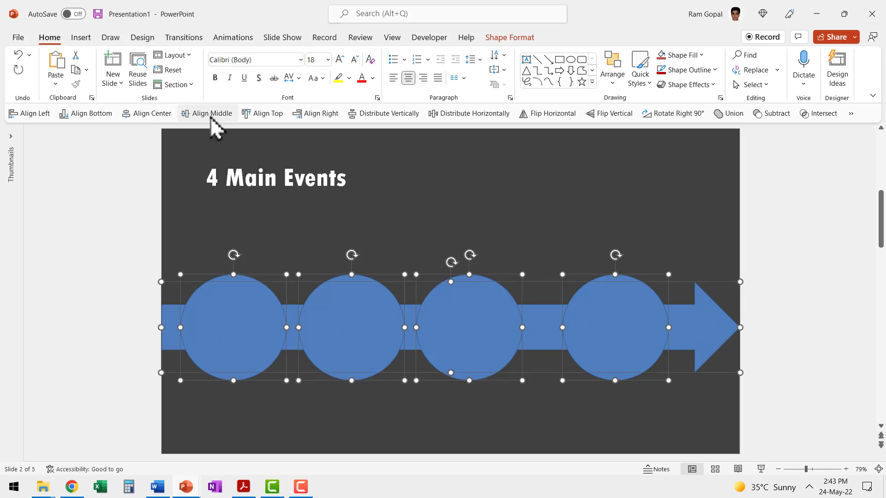
# Step: Distribute the four circles horizontally, then group them with the arrow
pyautogui.keyDown('shift'); pyautogui.click(710, 322); pyautogui.keyUp('shift')
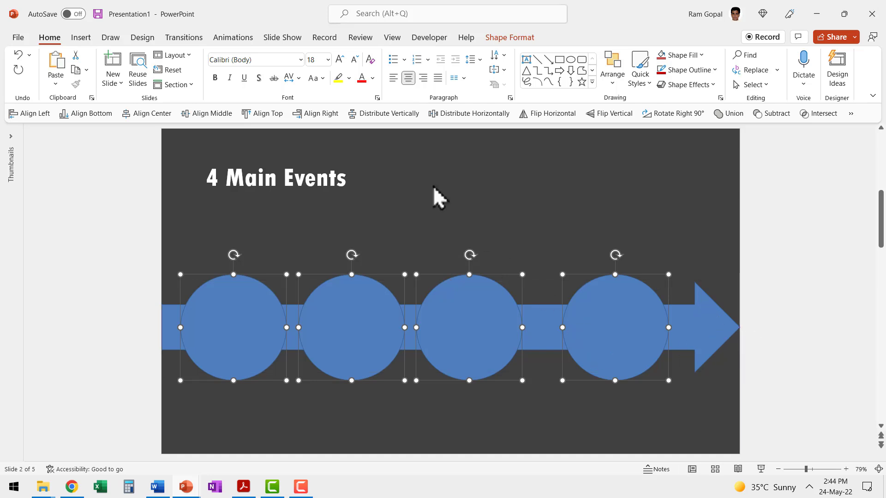
pyautogui.click(471, 114)
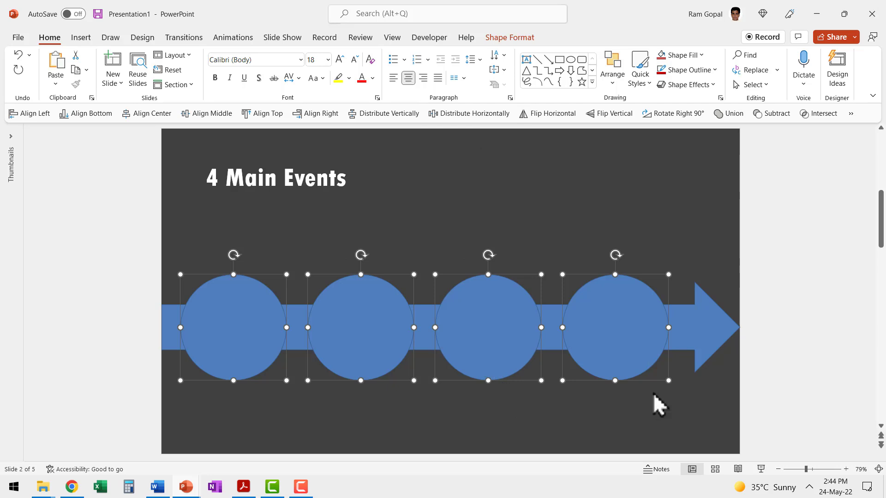
pyautogui.keyDown('shift'); pyautogui.click(714, 341); pyautogui.keyUp('shift')
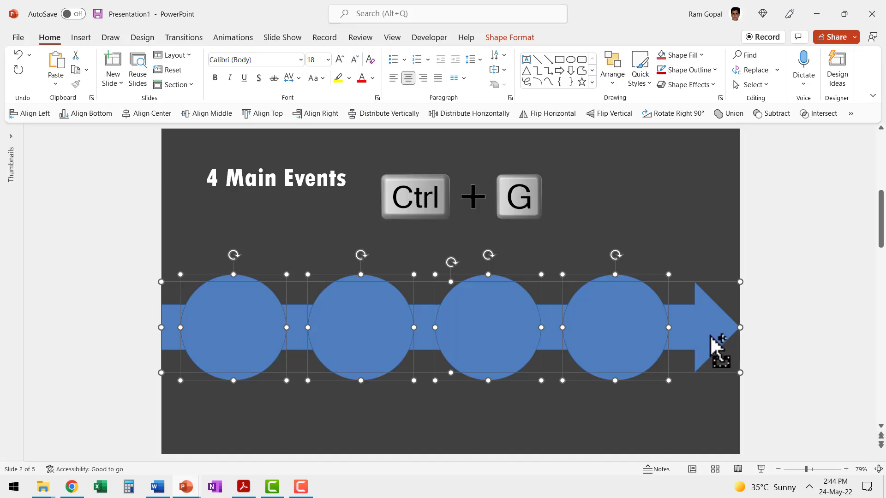
pyautogui.hotkey('ctrl', 'g')
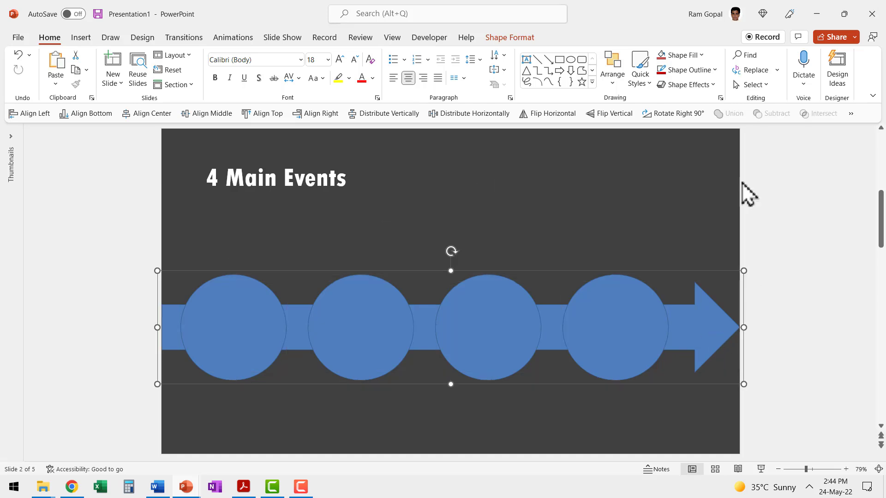
# Step: Apply a tilted perspective 3-D preset to the group and shift it up and right
pyautogui.click(693, 86)
pyautogui.moveTo(697, 105)
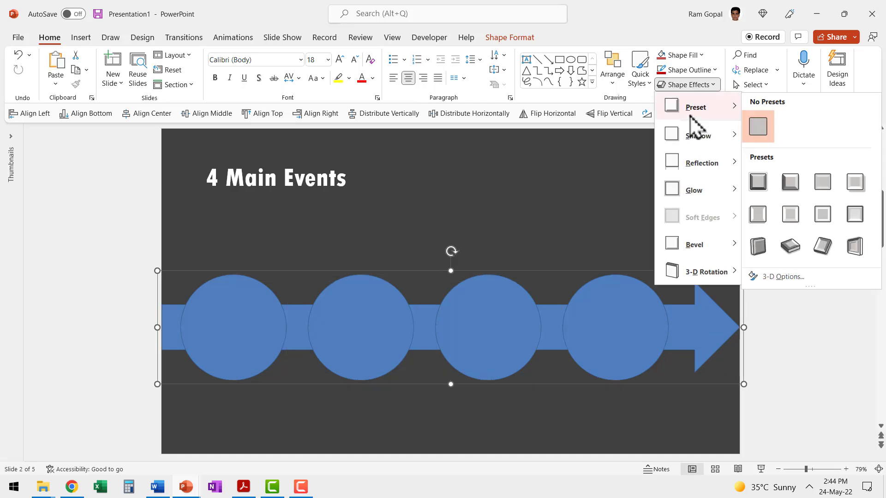
pyautogui.click(791, 247)
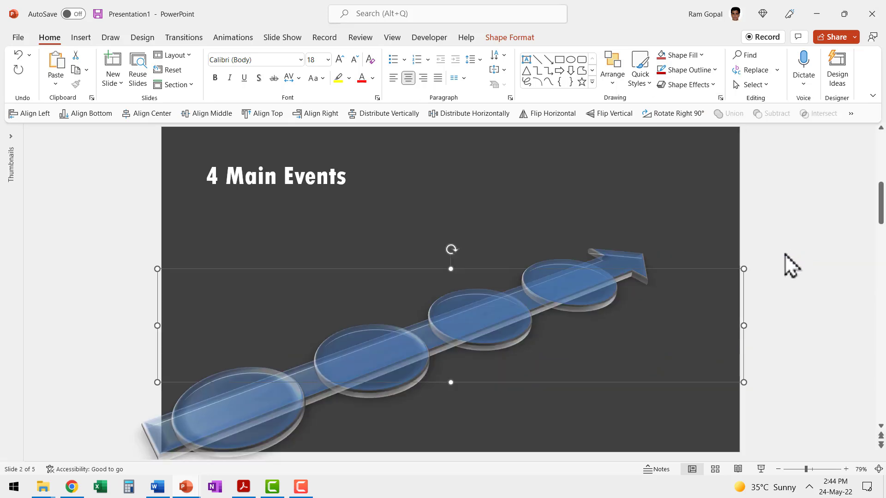
pyautogui.moveTo(565, 289); pyautogui.dragTo(603, 251)
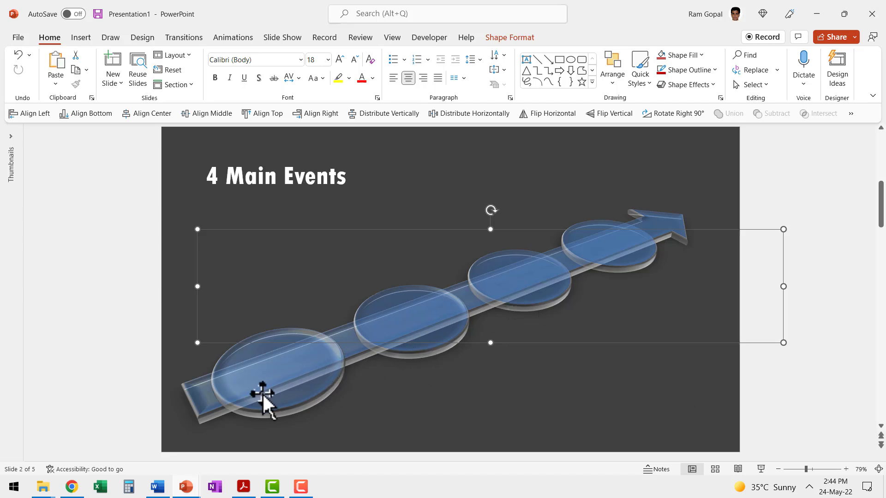
pyautogui.click(294, 382)
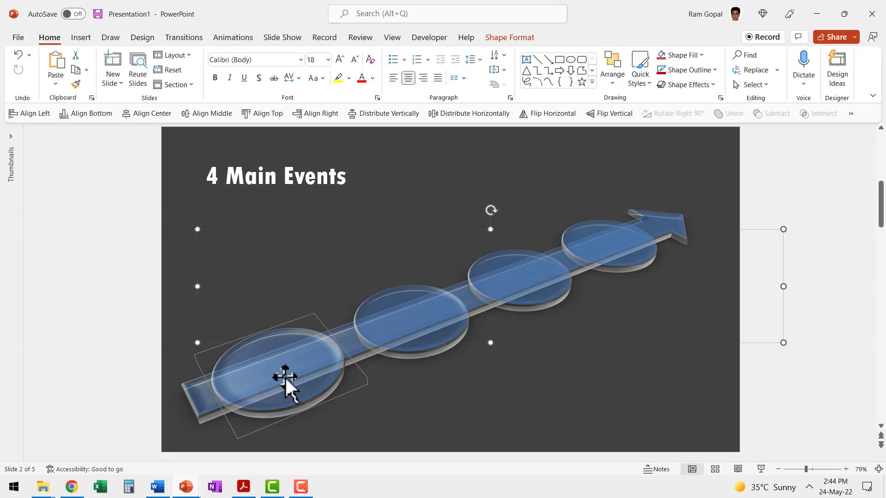
# Step: Give the first disc a Warm Matte 3-D material in Format Shape
pyautogui.rightClick(284, 375)
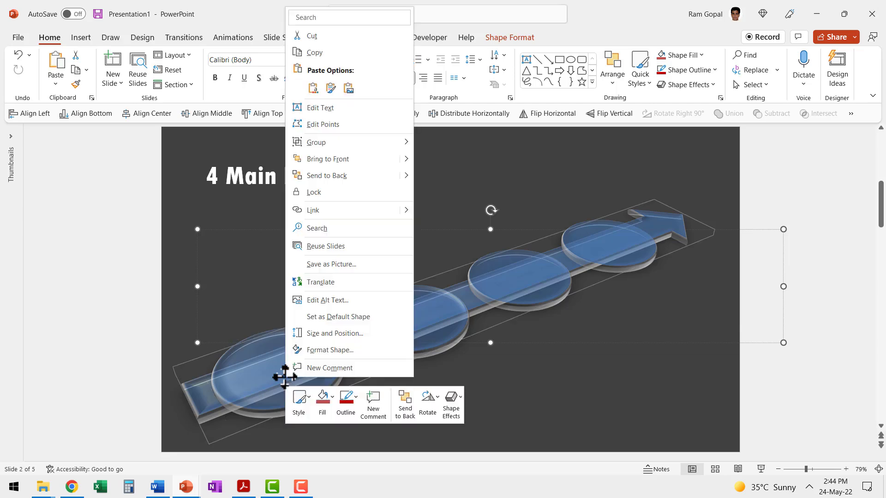
pyautogui.click(337, 350)
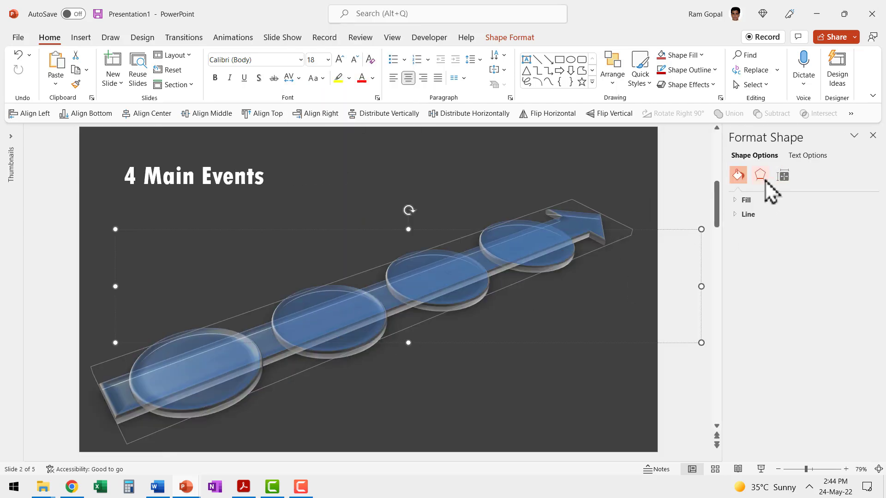
pyautogui.click(763, 178)
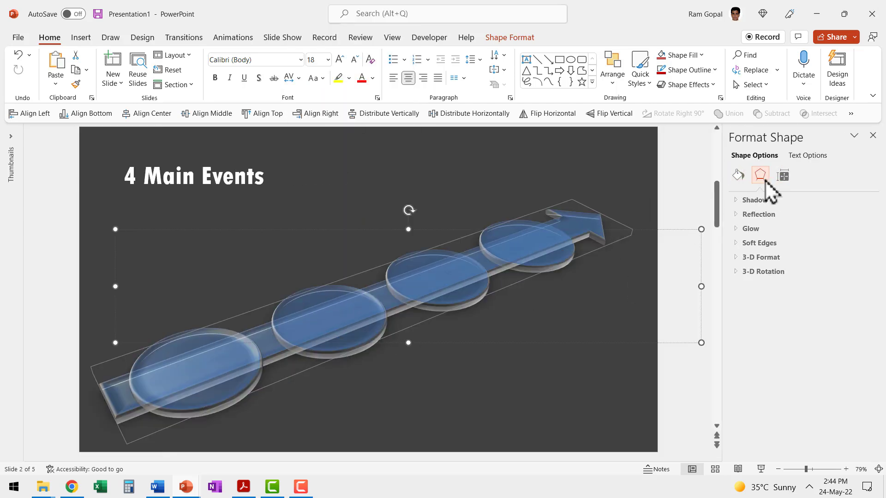
pyautogui.click(743, 257)
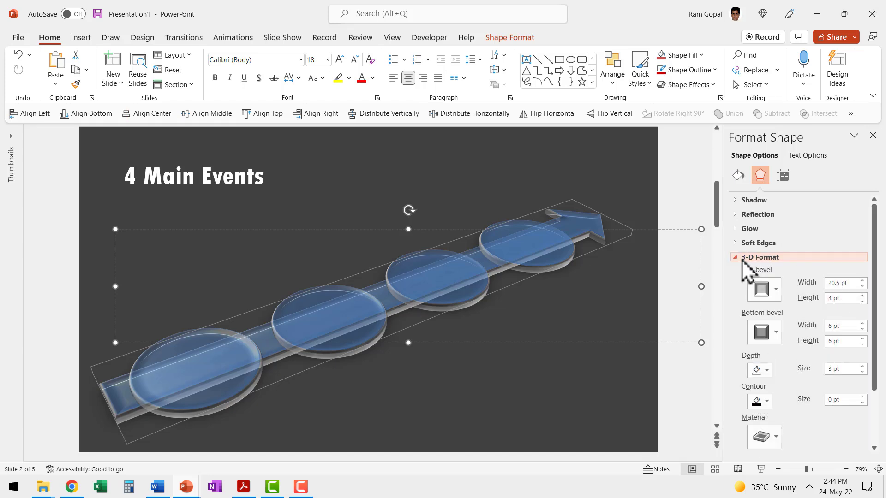
pyautogui.click(223, 356)
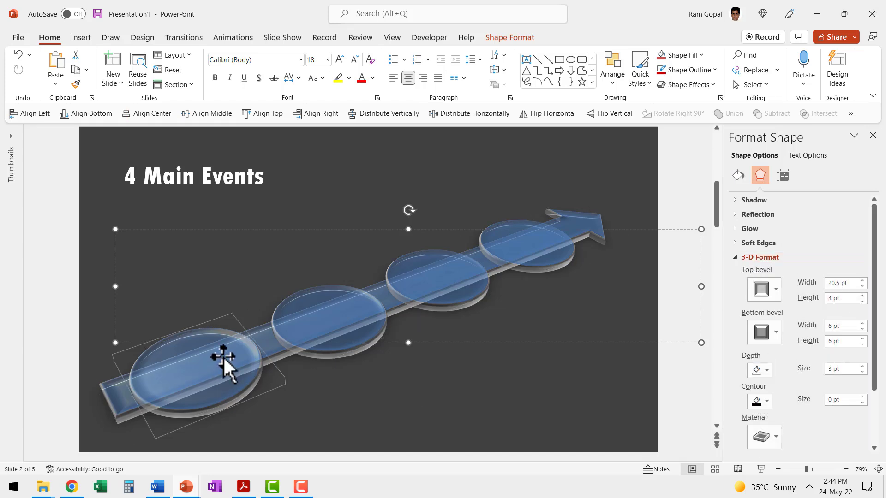
pyautogui.click(766, 438)
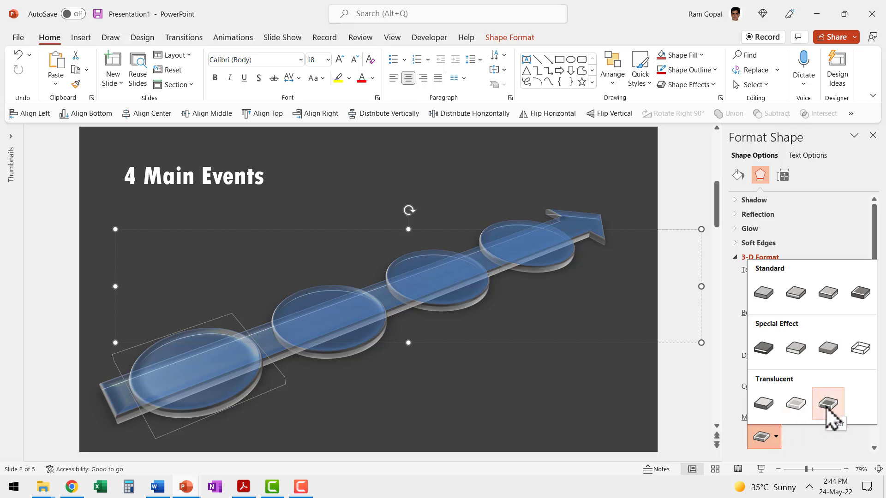
pyautogui.click(797, 294)
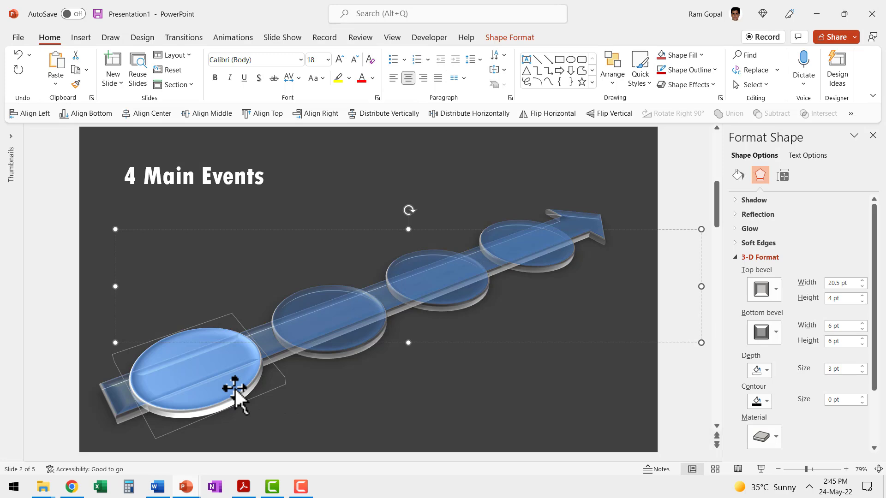
# Step: Repeat the Warm Matte finish on the second, third and fourth discs with F4
pyautogui.click(356, 341)
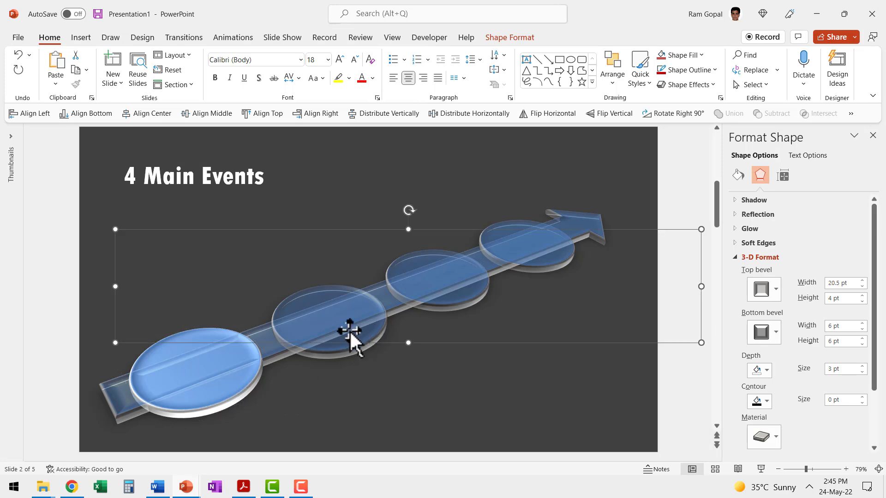
pyautogui.click(348, 320)
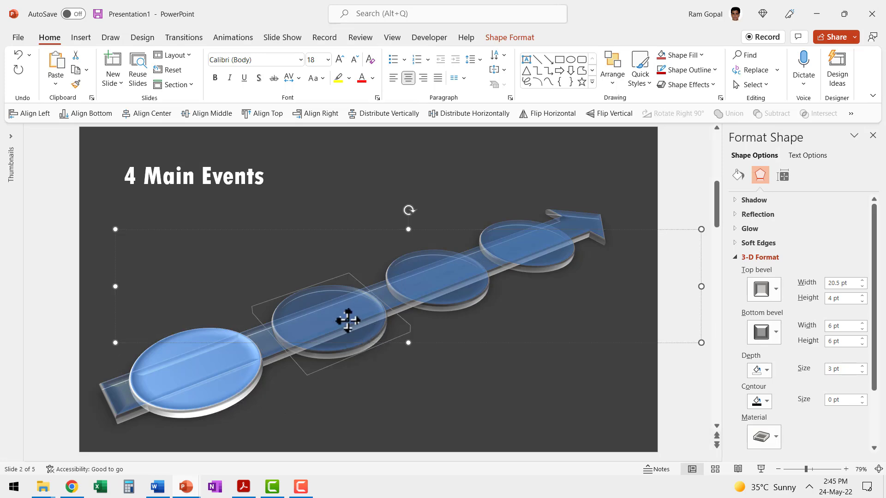
pyautogui.press('F4')
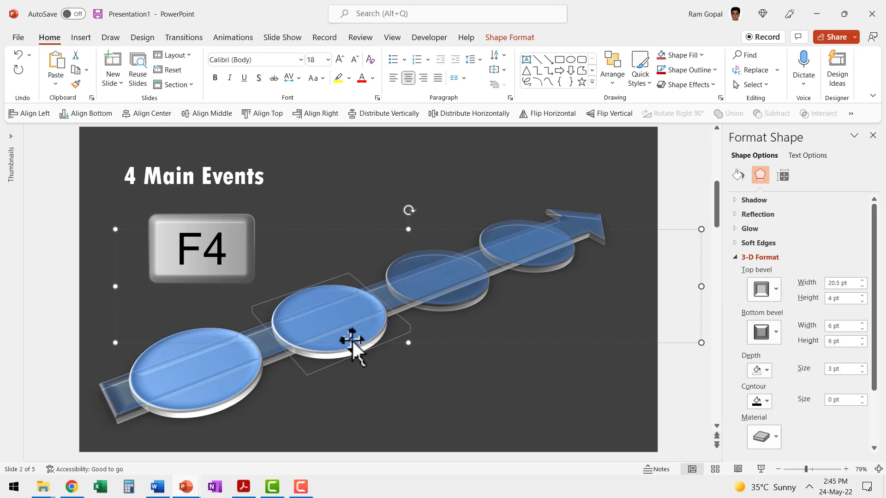
pyautogui.click(451, 290)
pyautogui.press('F4')
pyautogui.click(528, 261)
pyautogui.press('F4')
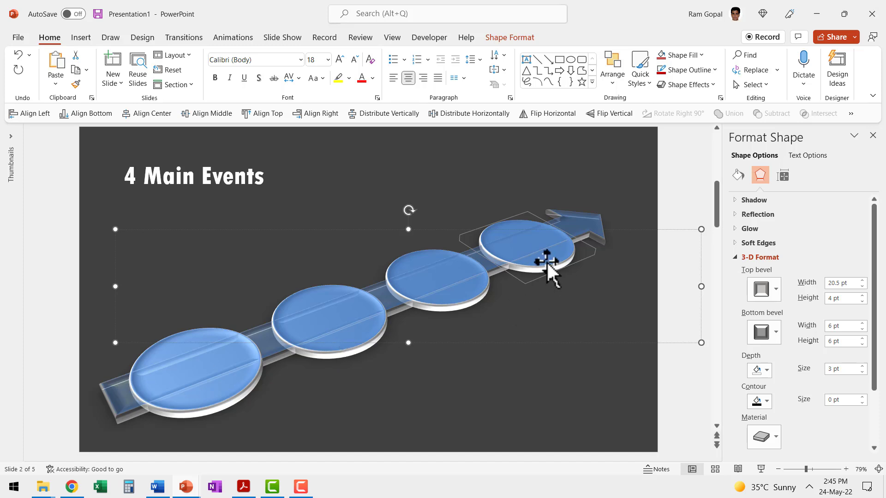
# Step: Fill the fourth disc yellow and repeat the yellow fill on the other three discs
pyautogui.click(692, 55)
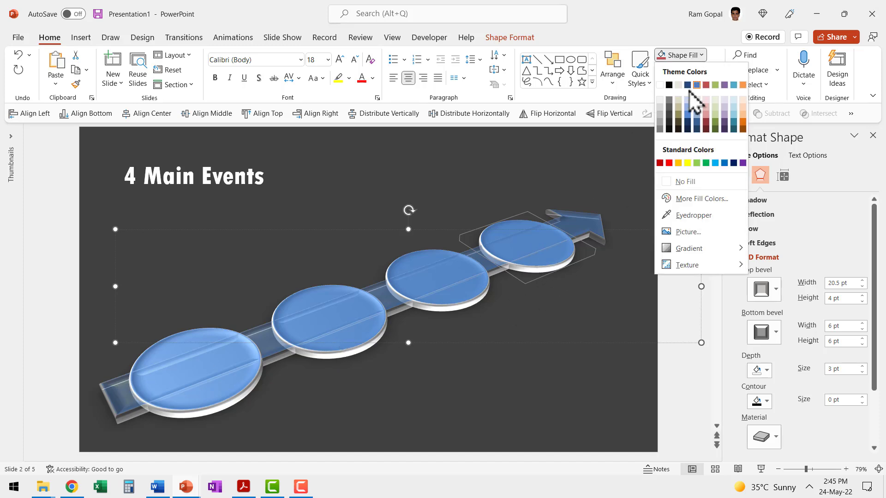
pyautogui.click(681, 163)
pyautogui.click(456, 282)
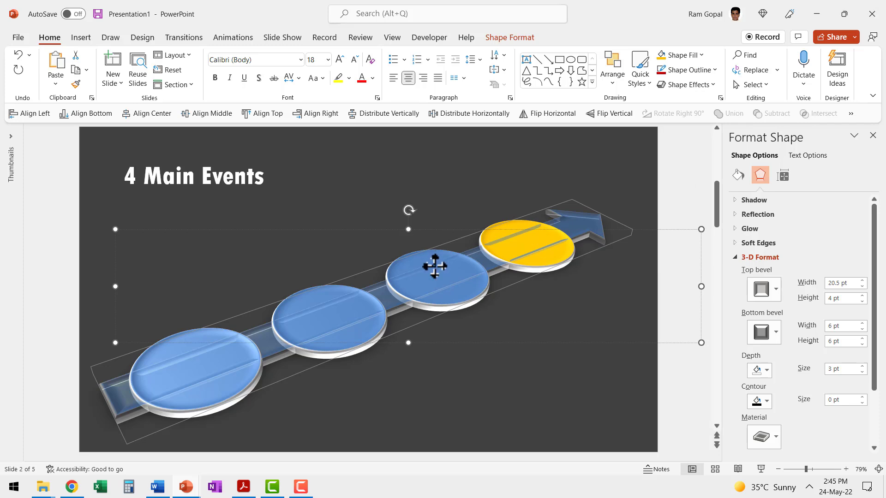
pyautogui.click(465, 295)
pyautogui.press('F4')
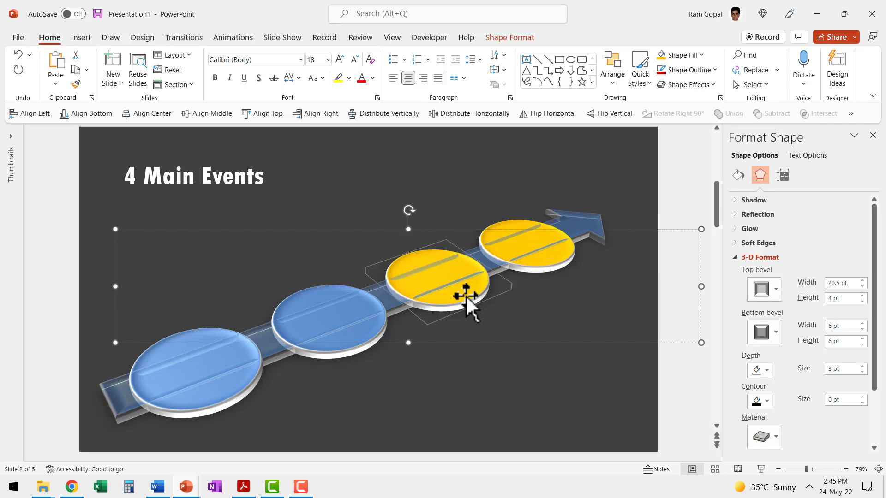
pyautogui.click(369, 336)
pyautogui.press('F4')
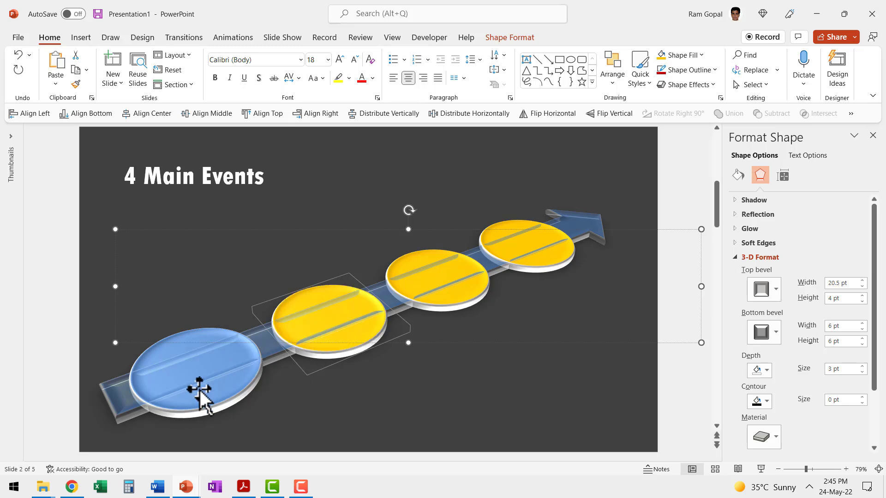
pyautogui.click(203, 390)
pyautogui.press('F4')
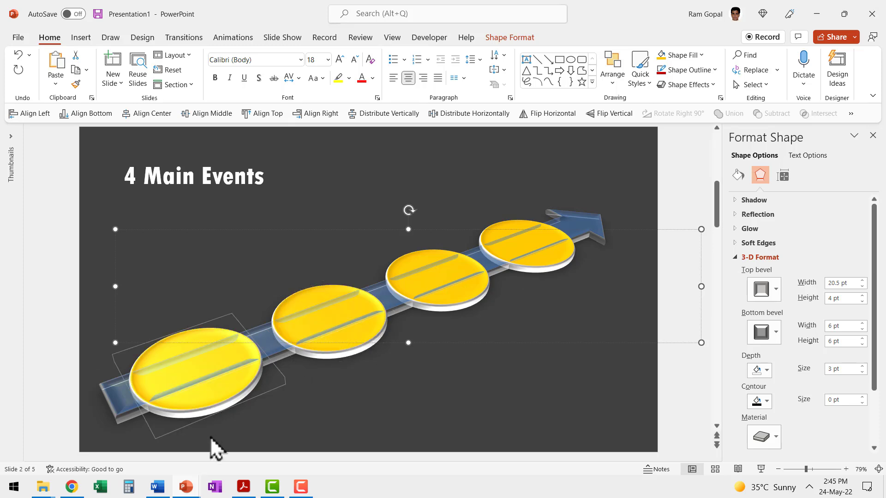
# Step: Fill the arrow shape with white
pyautogui.click(582, 237)
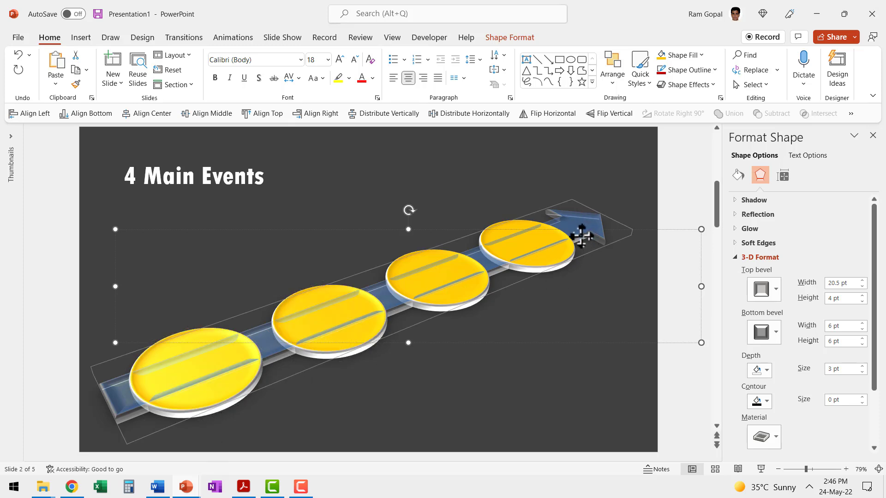
pyautogui.click(698, 56)
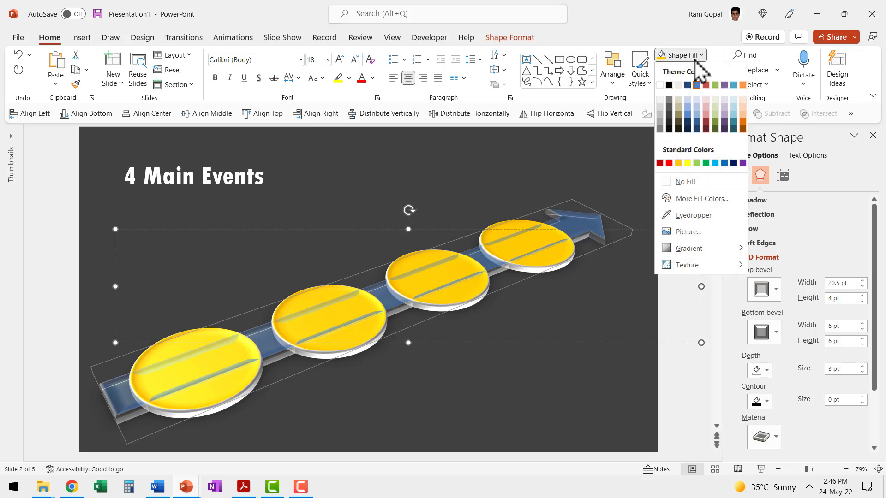
pyautogui.click(660, 84)
pyautogui.click(273, 370)
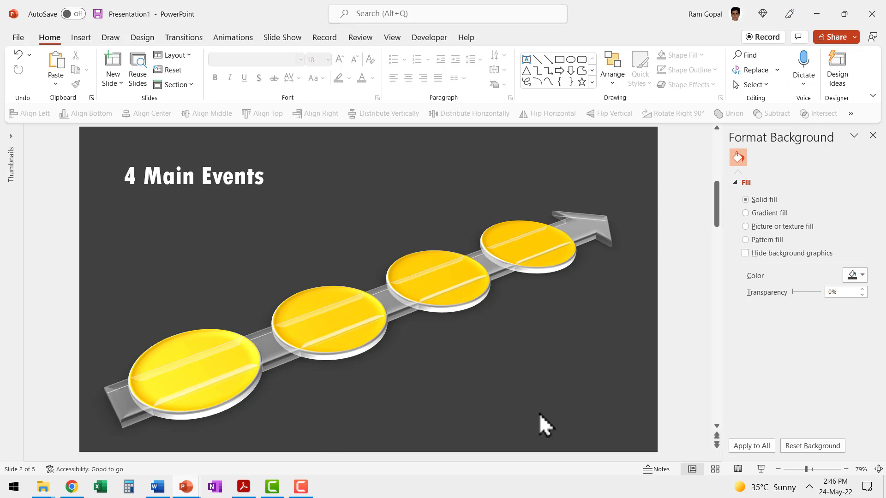
# Step: On slide 1, select the numbers 1–4 and the four sample-text labels and copy them
pyautogui.scroll(1, 539, 413)
pyautogui.click(195, 347)
pyautogui.keyDown('shift'); pyautogui.click(351, 307); pyautogui.keyUp('shift')
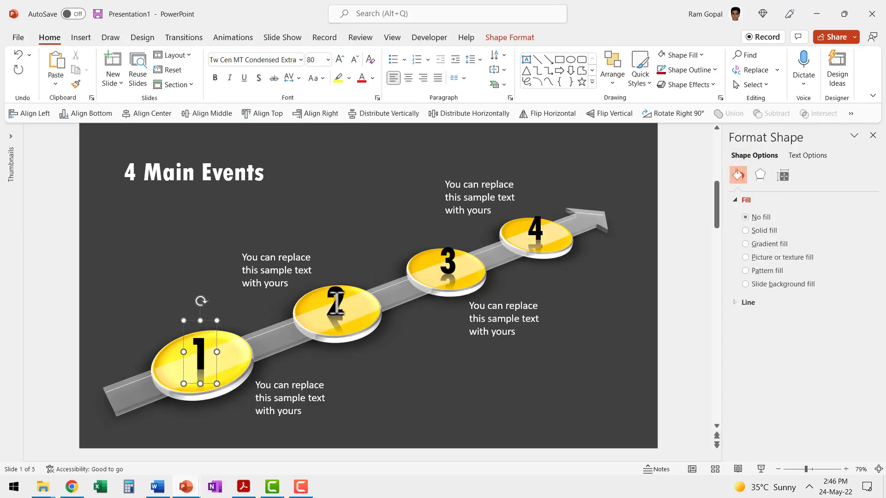
pyautogui.keyDown('shift'); pyautogui.click(450, 264); pyautogui.keyUp('shift')
pyautogui.keyDown('shift'); pyautogui.click(549, 231); pyautogui.keyUp('shift')
pyautogui.keyDown('shift'); pyautogui.click(497, 196); pyautogui.keyUp('shift')
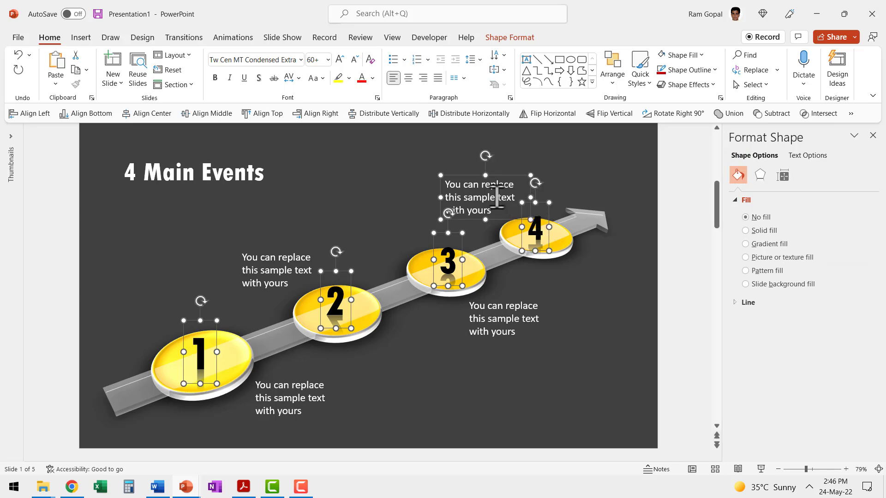
pyautogui.keyDown('shift'); pyautogui.click(283, 256); pyautogui.keyUp('shift')
pyautogui.keyDown('shift'); pyautogui.click(271, 381); pyautogui.keyUp('shift')
pyautogui.keyDown('shift'); pyautogui.click(531, 332); pyautogui.keyUp('shift')
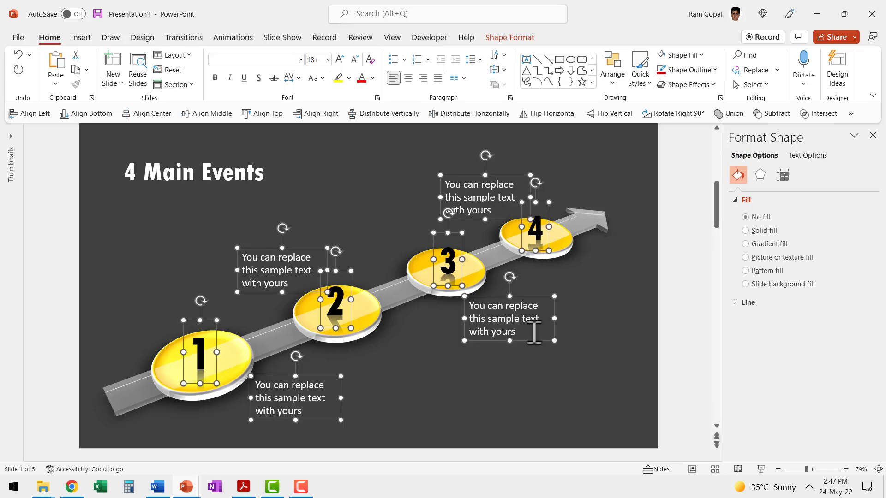
pyautogui.hotkey('ctrl', 'c')
# Step: Paste the numbers and labels onto slide 2 and nudge the arrow graphic slightly left
pyautogui.press('pagedown')
pyautogui.hotkey('ctrl', 'v')
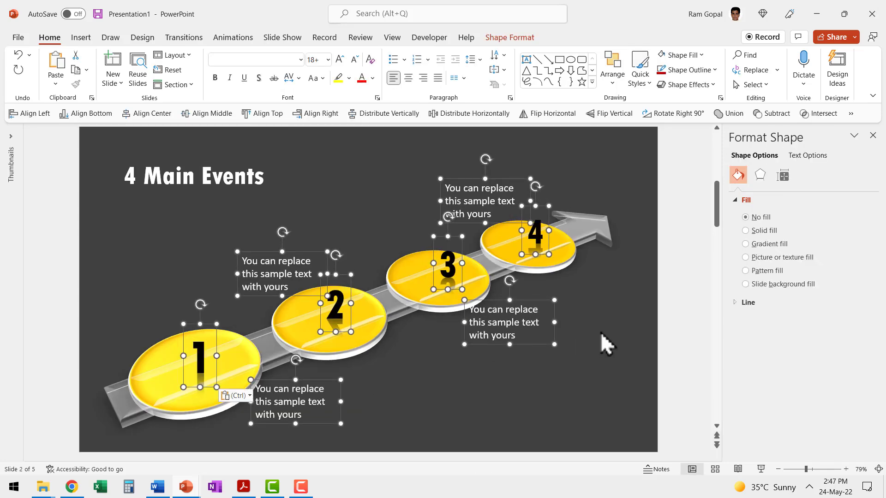
pyautogui.click(673, 312)
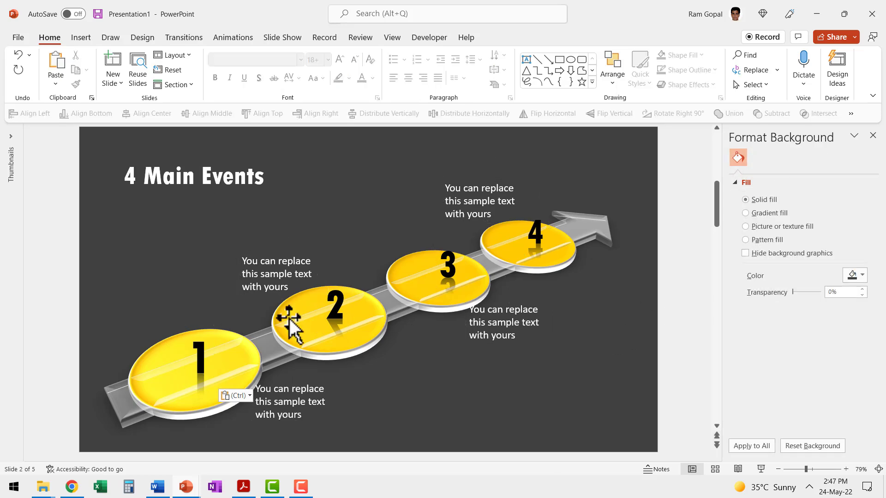
pyautogui.click(210, 355)
pyautogui.moveTo(217, 344); pyautogui.dragTo(214, 332)
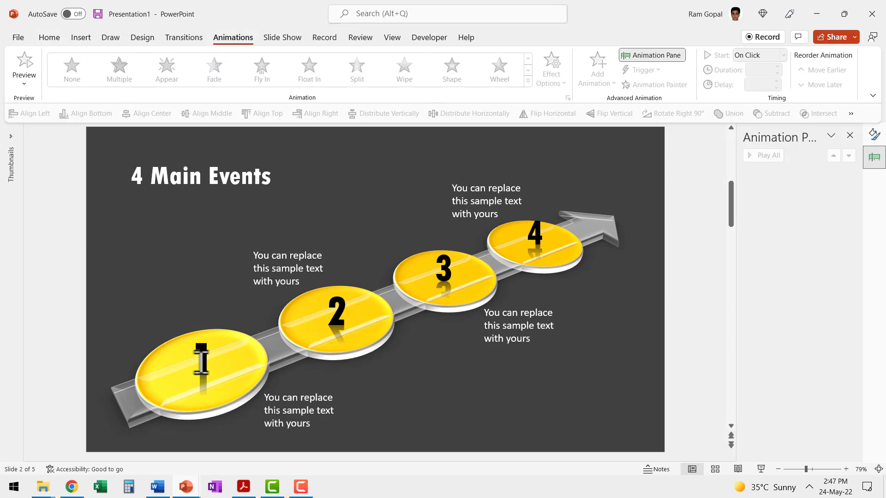
# Step: Shrink the disc numbers progressively, setting number 2 to 66 pt before moving to 3 and 4
pyautogui.click(208, 353)
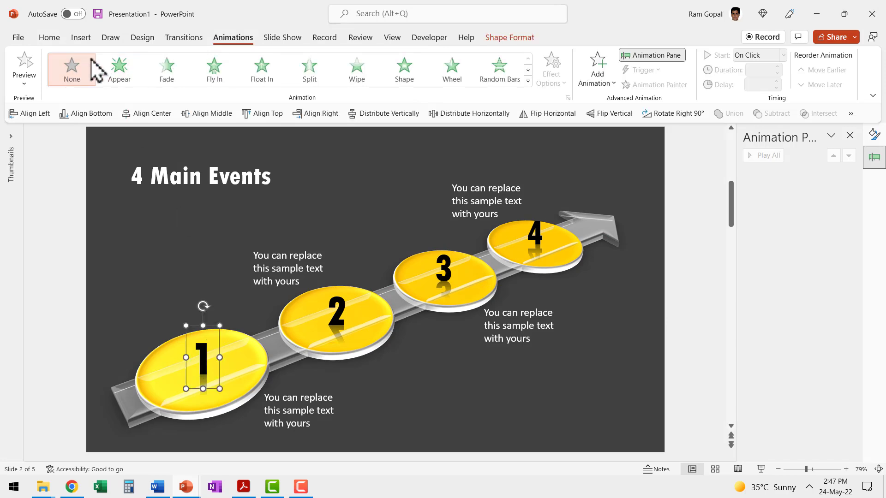
pyautogui.scroll(5, 97, 64)
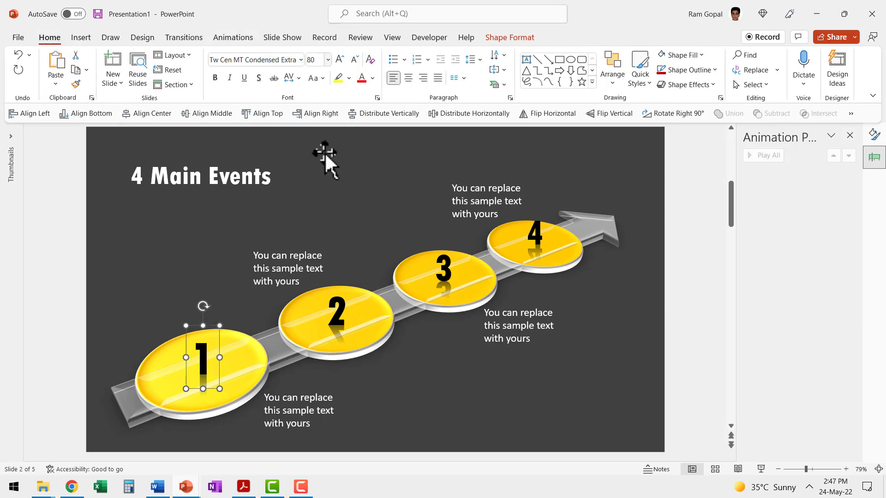
pyautogui.click(331, 323)
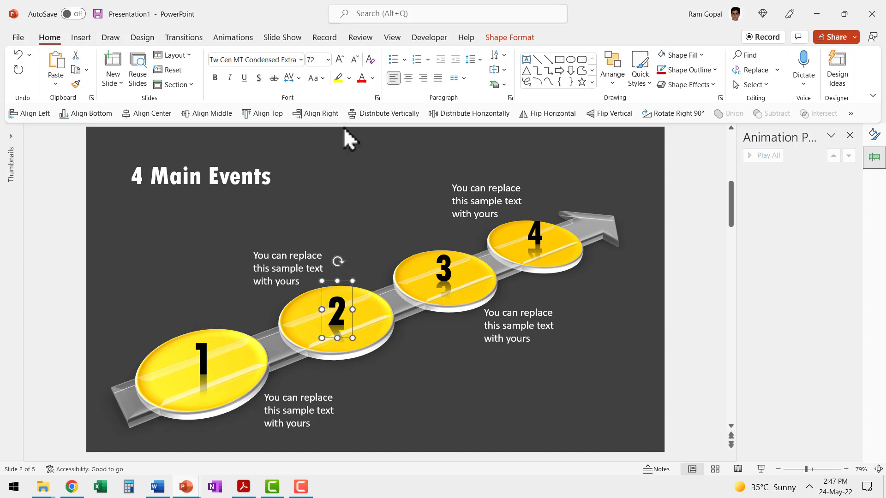
pyautogui.click(318, 59)
pyautogui.press('BackSpace')
pyautogui.write('66')
pyautogui.press('Return')
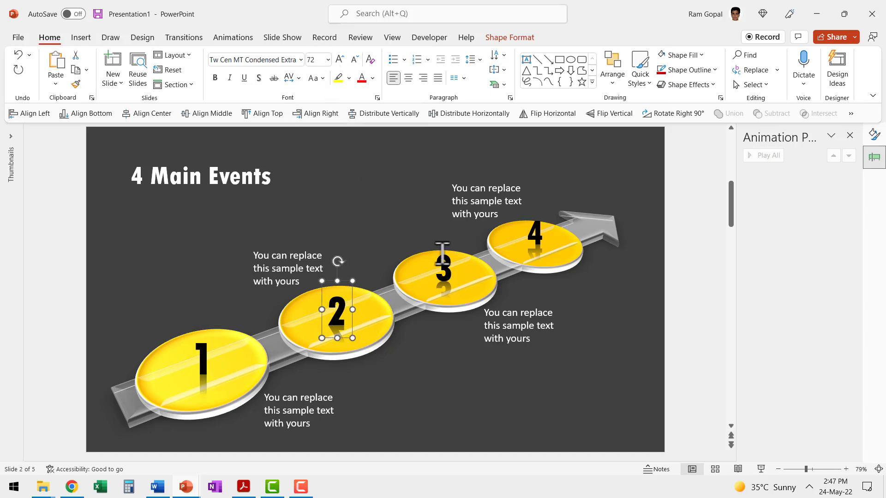
pyautogui.press('Tab')
pyautogui.click(538, 222)
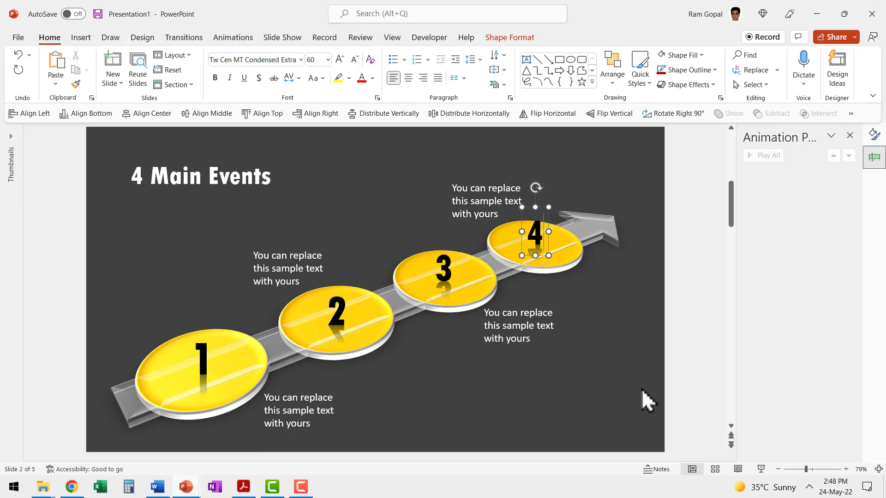
# Step: Give numbers 1–4 a Float In animation, Float Down direction, 00.50 duration
pyautogui.hotkey('alt', 'a')
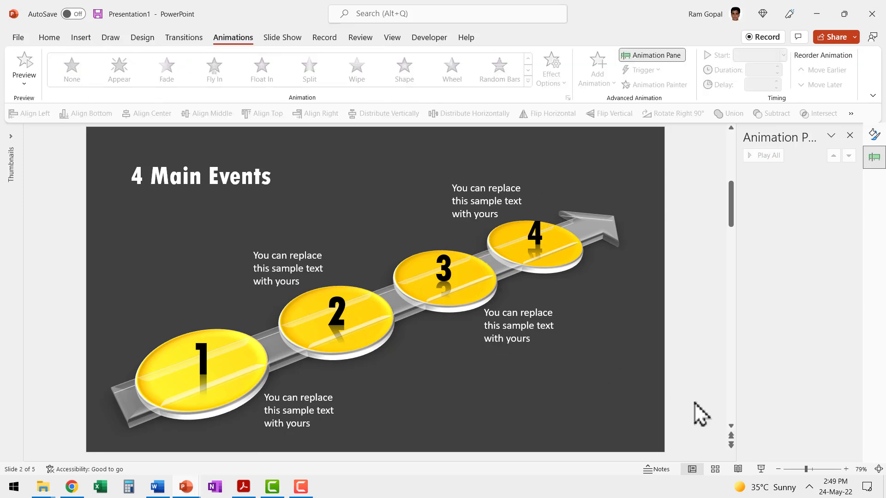
pyautogui.click(212, 365)
pyautogui.keyDown('shift'); pyautogui.click(337, 312); pyautogui.keyUp('shift')
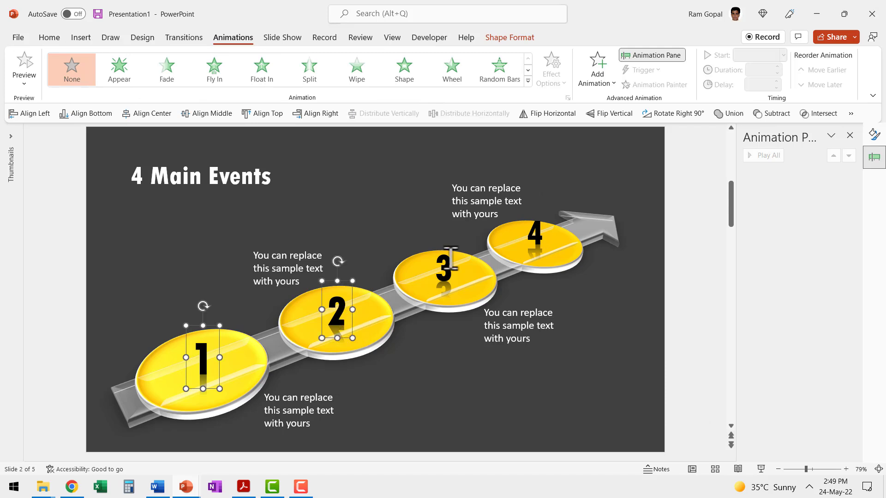
pyautogui.keyDown('shift'); pyautogui.click(444, 269); pyautogui.keyUp('shift')
pyautogui.keyDown('shift'); pyautogui.click(535, 233); pyautogui.keyUp('shift')
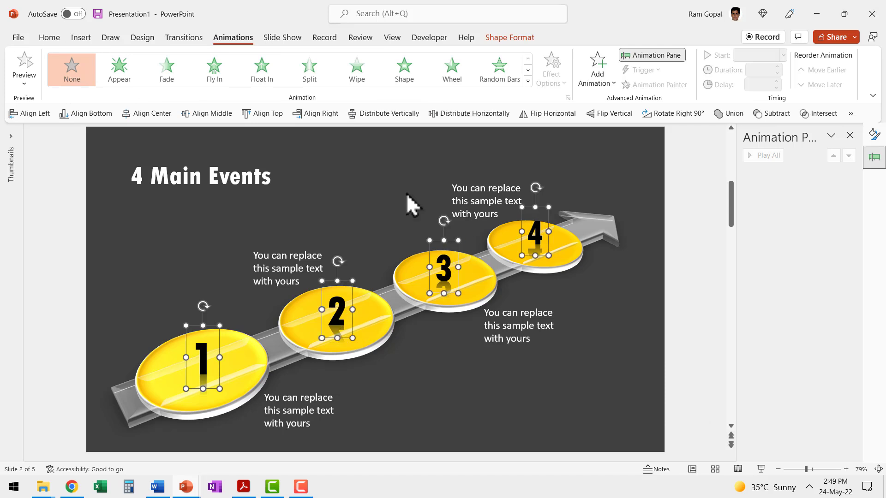
pyautogui.click(277, 80)
pyautogui.click(556, 73)
pyautogui.click(583, 151)
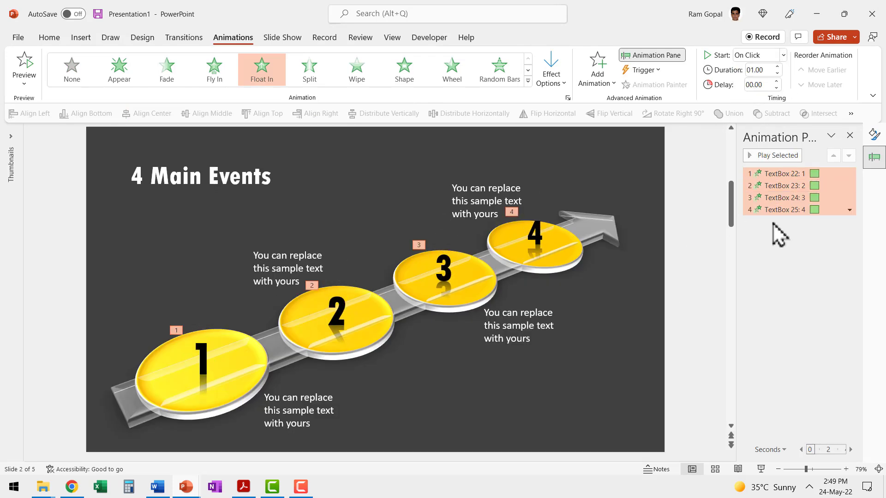
pyautogui.click(778, 74)
pyautogui.click(778, 73)
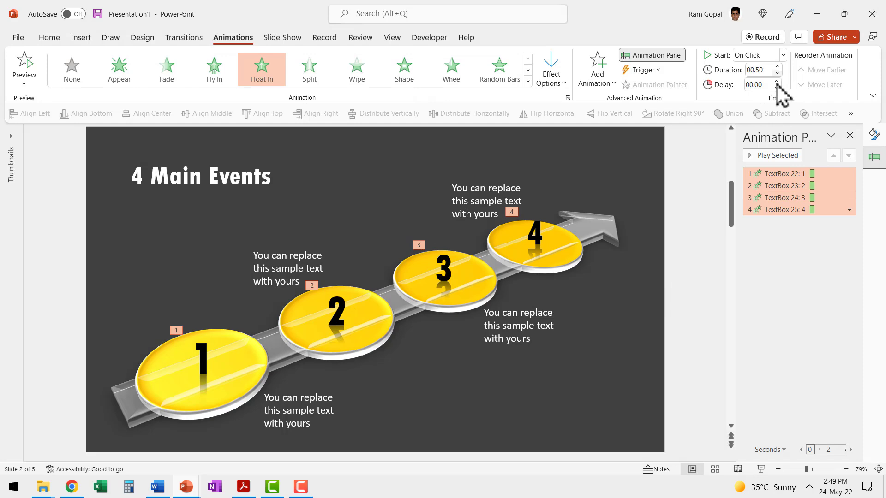
pyautogui.click(690, 247)
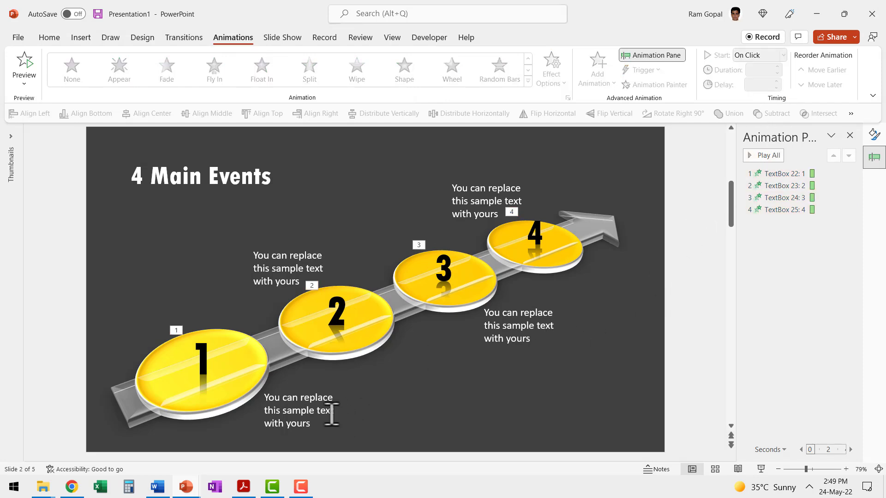
# Step: Apply a Fade entrance to the four sample-text labels, starting After Previous
pyautogui.click(326, 411)
pyautogui.keyDown('shift'); pyautogui.click(292, 270); pyautogui.keyUp('shift')
pyautogui.keyDown('shift'); pyautogui.click(517, 335); pyautogui.keyUp('shift')
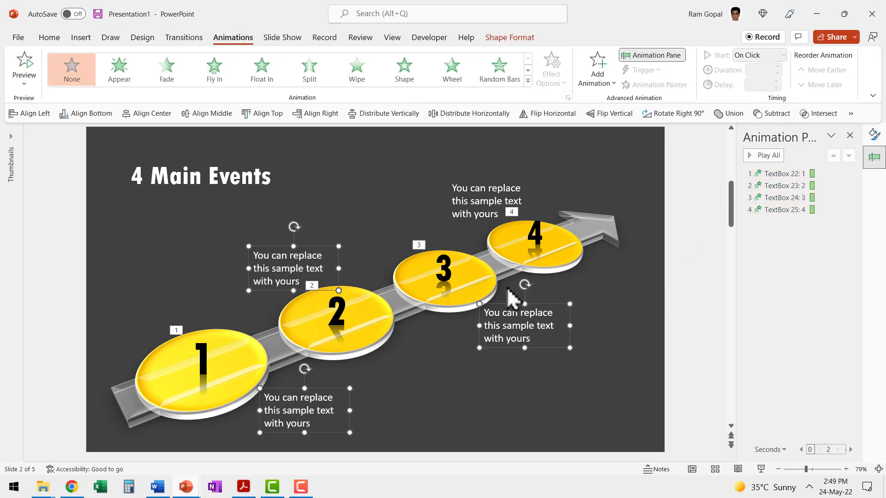
pyautogui.keyDown('shift'); pyautogui.click(493, 213); pyautogui.keyUp('shift')
pyautogui.click(167, 78)
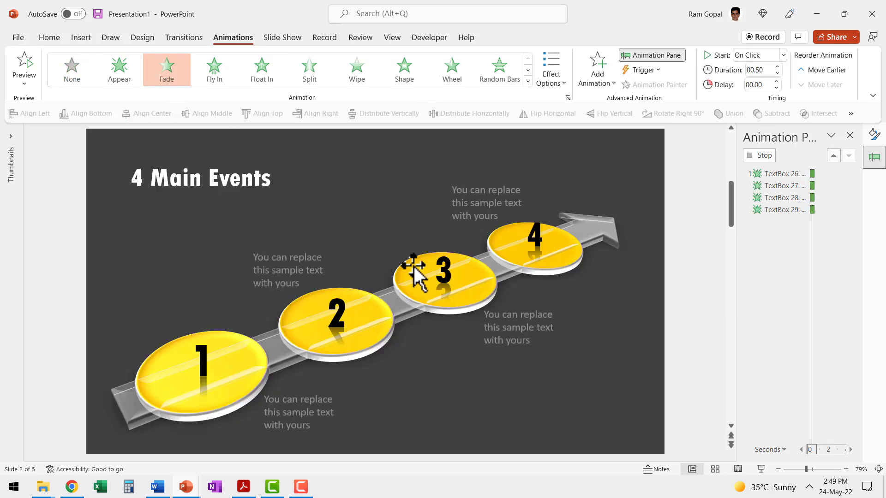
pyautogui.click(761, 55)
pyautogui.click(766, 90)
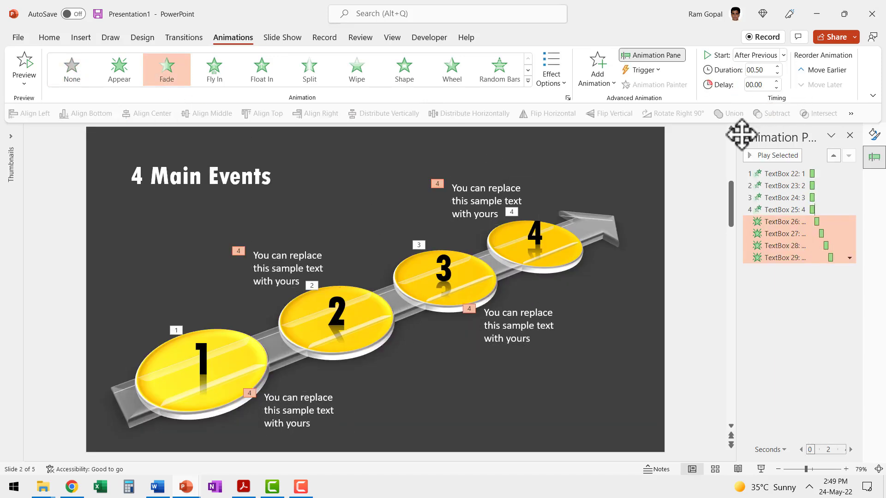
# Step: In the Animation Pane, move each label's fade directly after its matching number
pyautogui.click(784, 222)
pyautogui.moveTo(785, 222); pyautogui.dragTo(787, 183)
pyautogui.moveTo(782, 234); pyautogui.dragTo(798, 204)
pyautogui.moveTo(784, 248); pyautogui.dragTo(797, 231)
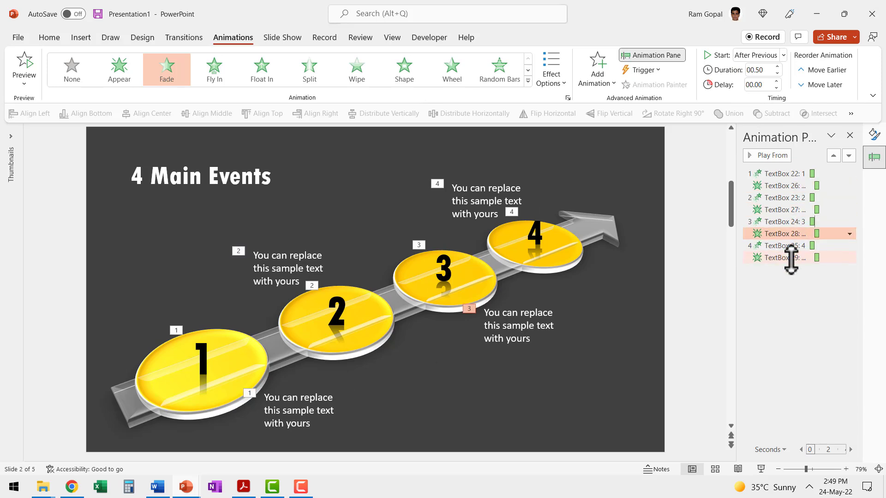